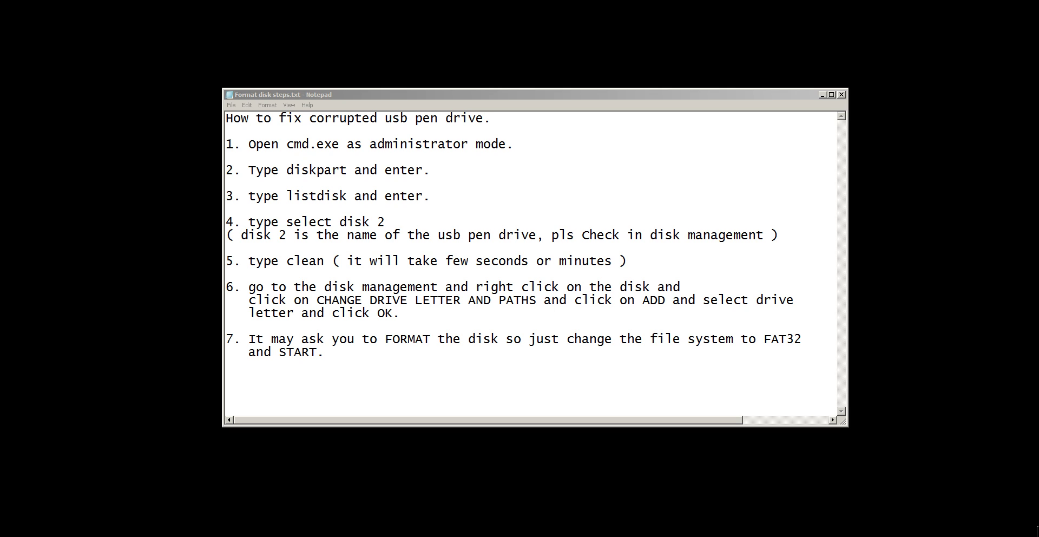
- Search the Start menu for cmd and run cmd.exe as administrator
key("super")
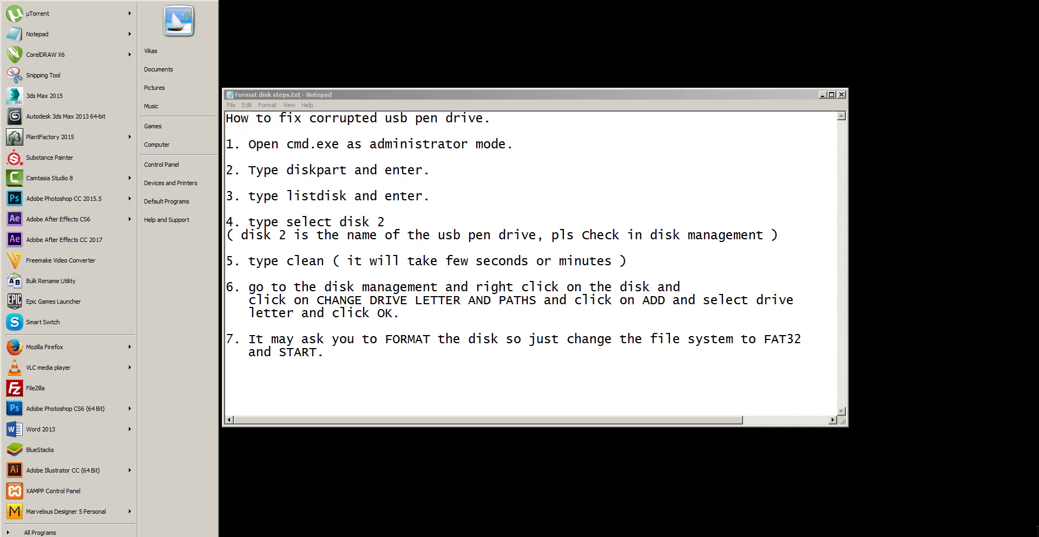
type("cmd")
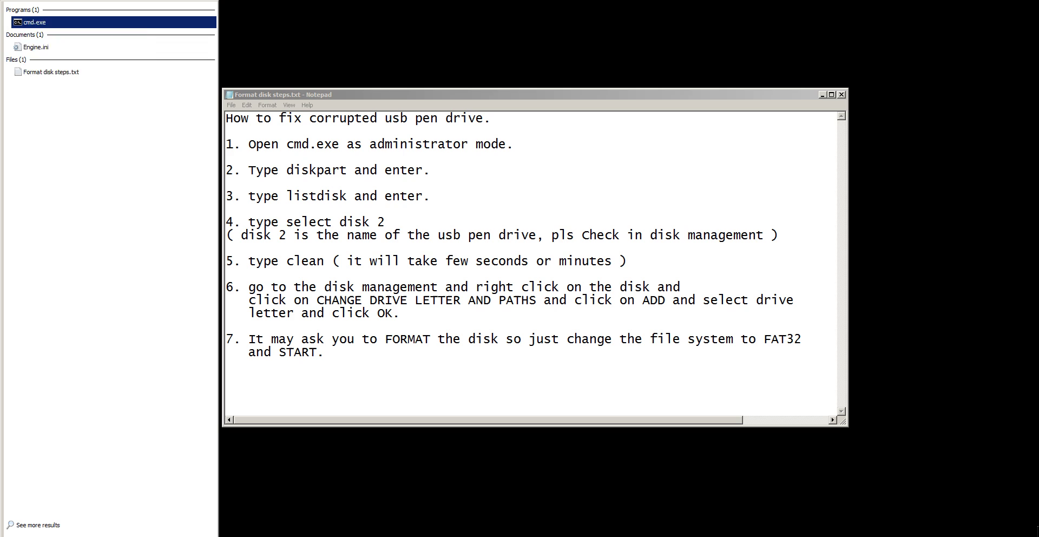
key("shift+F10")
key("Down")
key("Down")
key("Down")
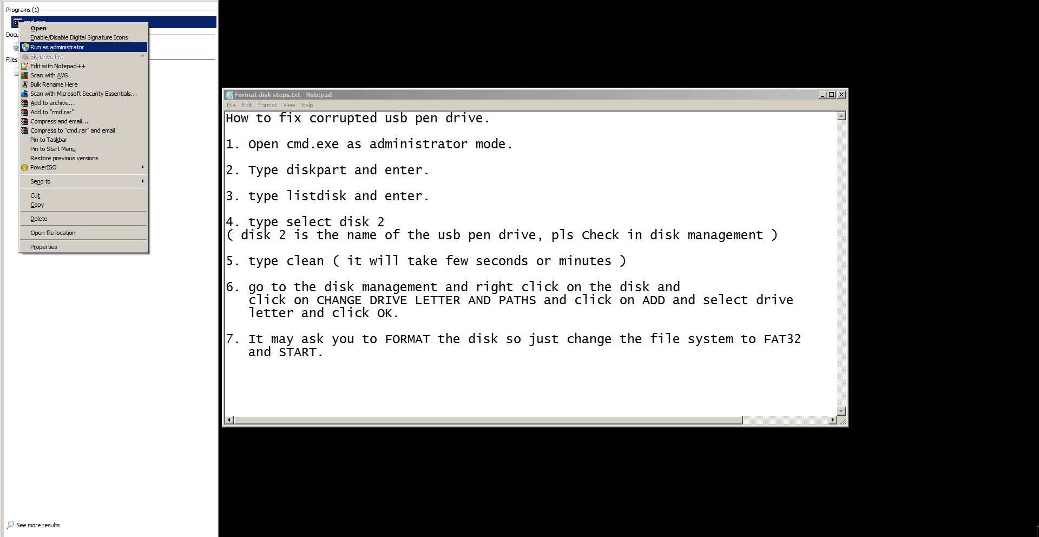
key("Return")
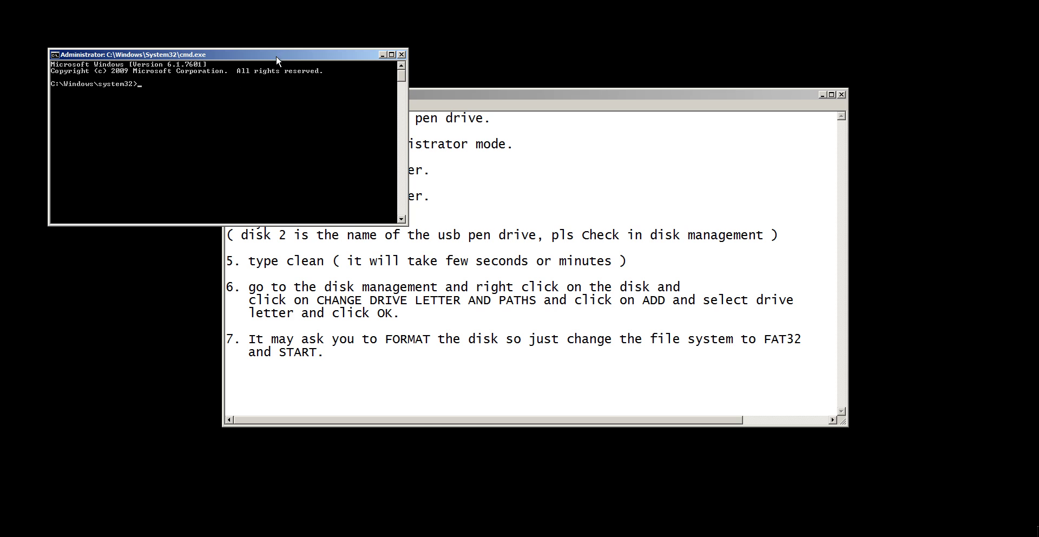
- Centre the command window and start the DiskPart utility
left_click_drag(276, 56, 570, 254)
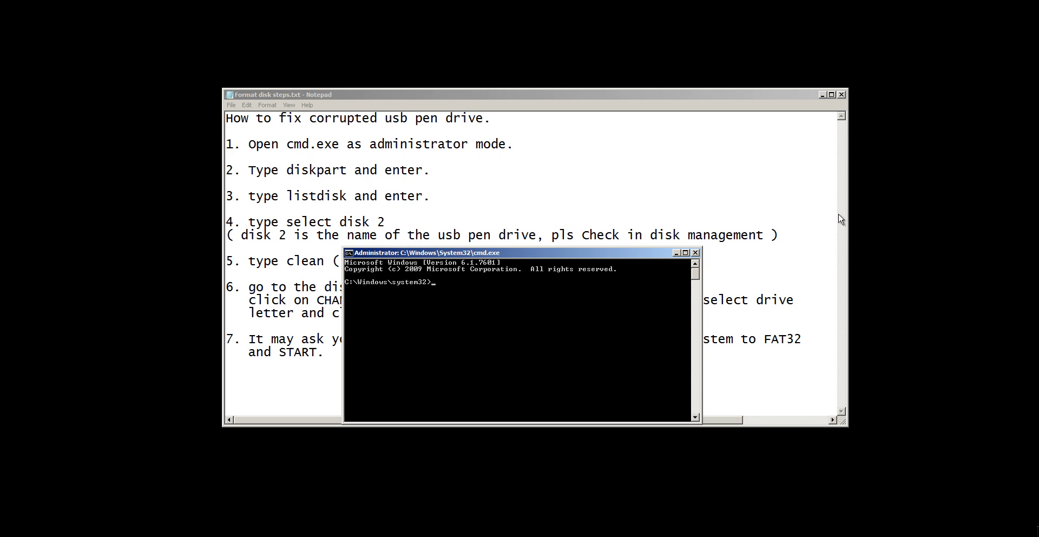
type("diskpa")
type("rt")
key("Return")
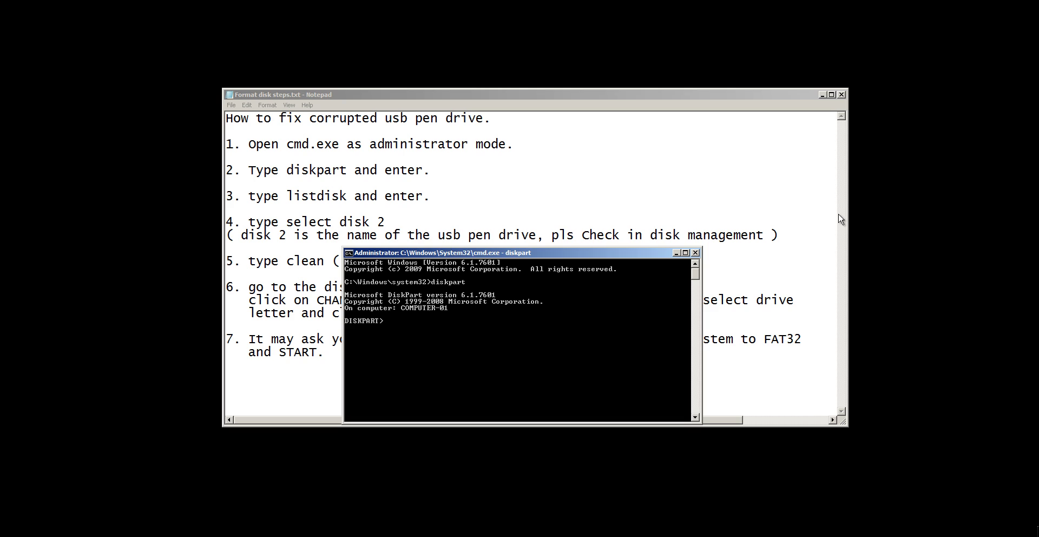
- Try 'listdis', which prints DiskPart's command list, and make the window taller
type("listdisk")
key("Return")
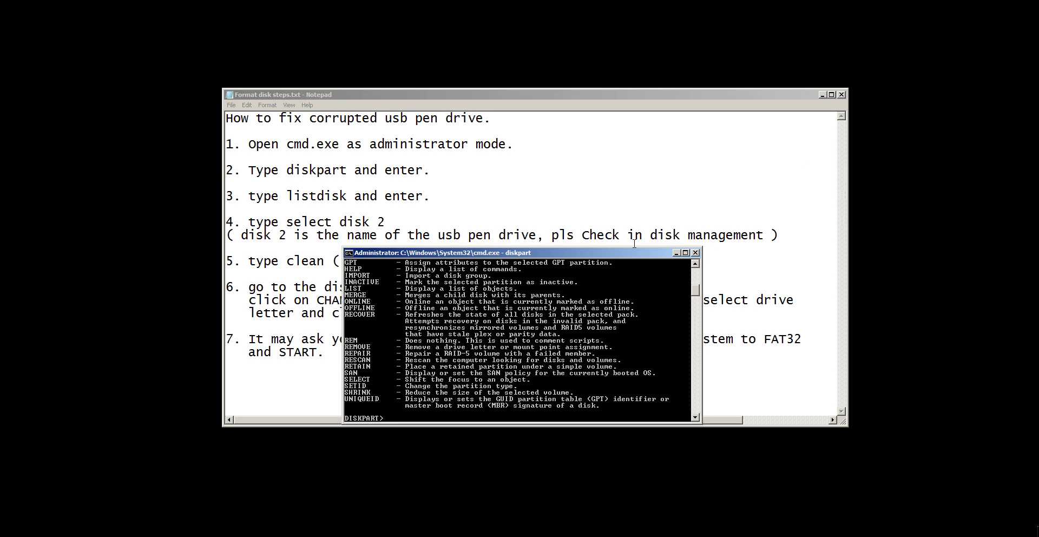
mouse_move(633, 248)
left_mouse_down()
mouse_move(622, 53)
mouse_move(763, 89)
left_mouse_up()
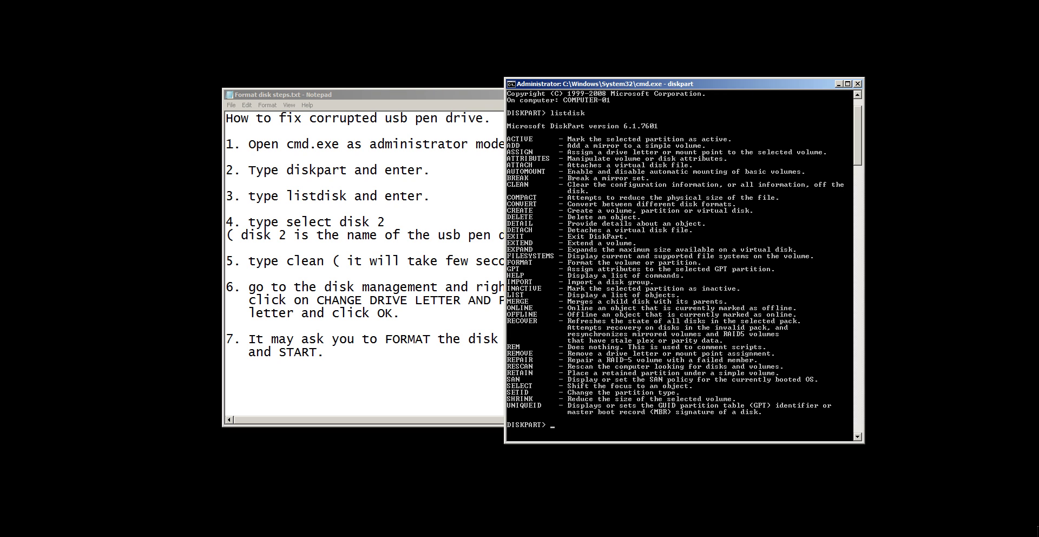
- Open Computer Management via Computer's Manage option and view Disk Management's Disk 2 layout
key("super")
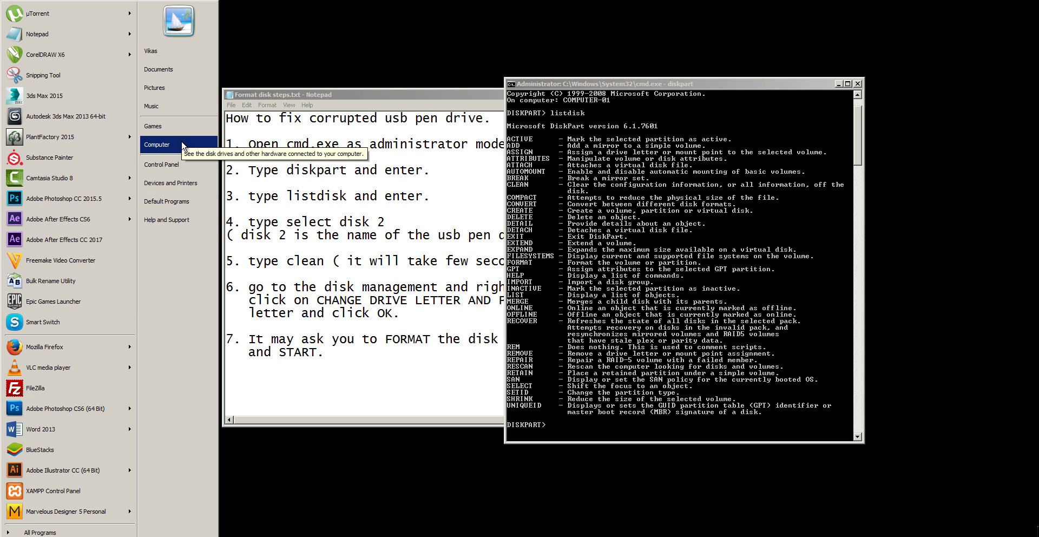
right_click(183, 144)
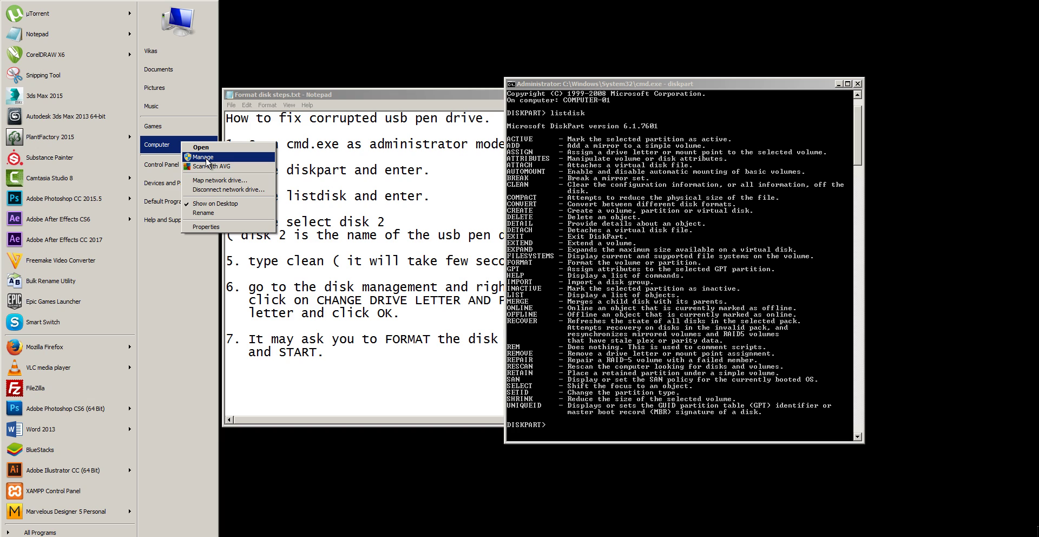
left_click(206, 157)
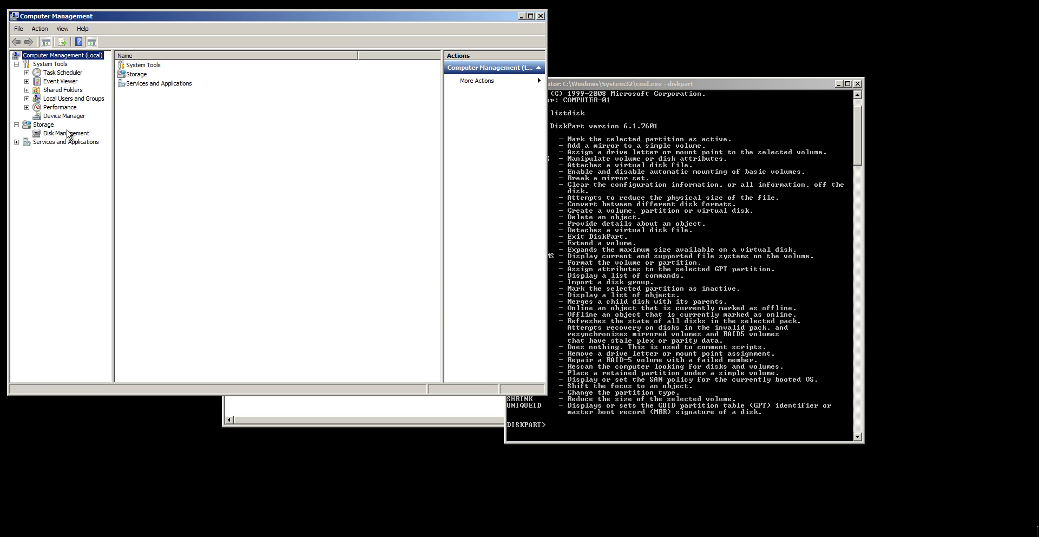
left_click(66, 133)
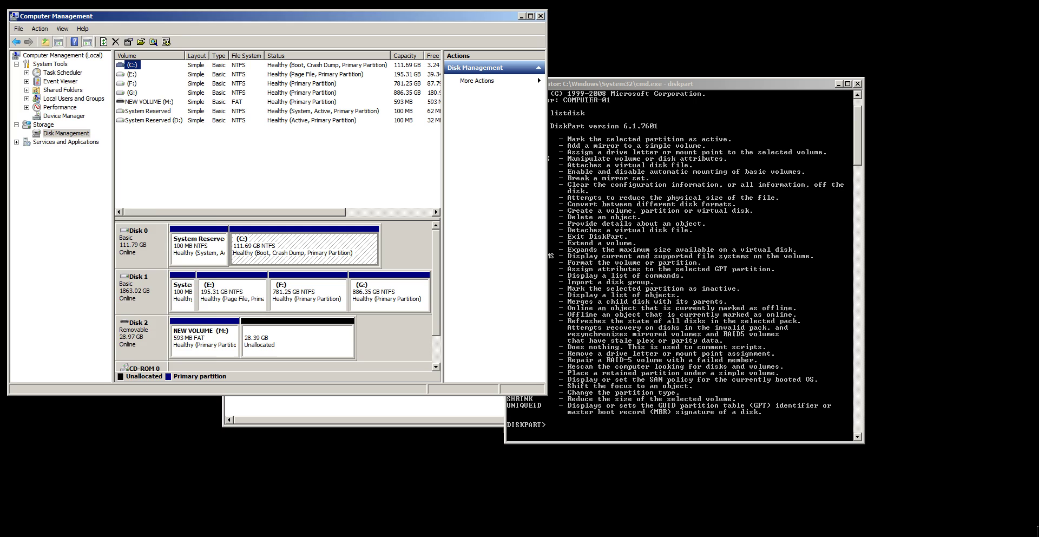
left_click(31, 526)
left_click(203, 153)
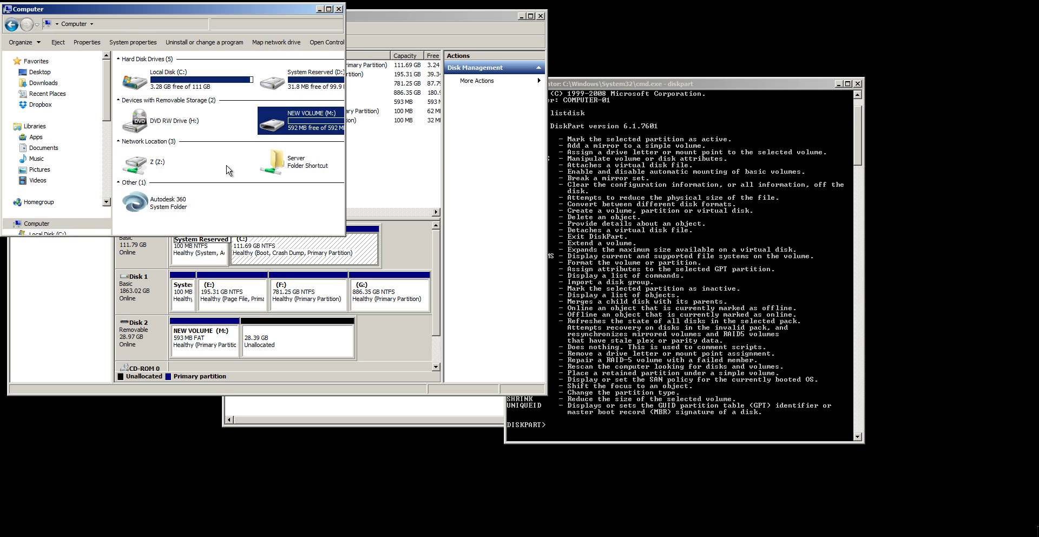
double_click(288, 9)
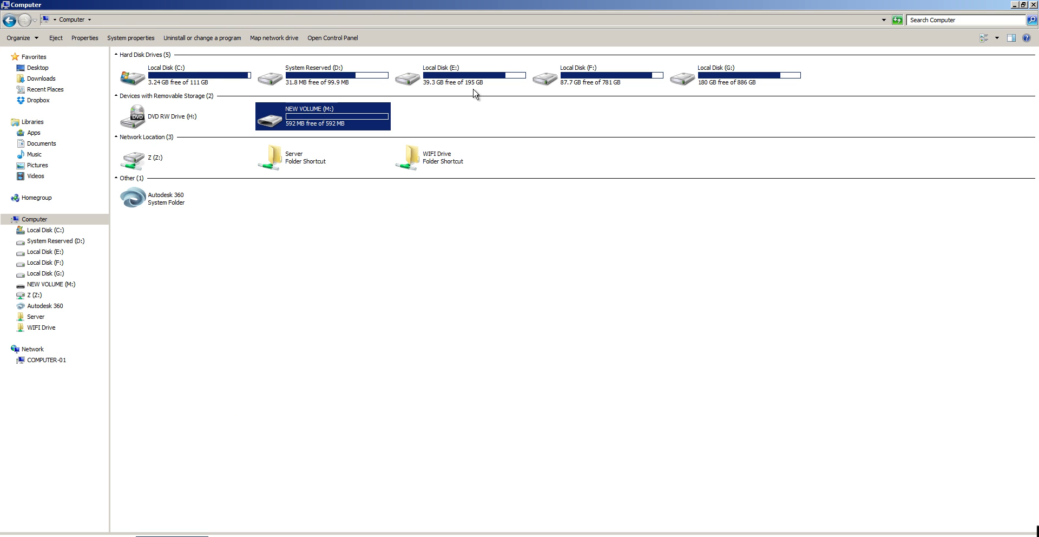
left_click(364, 229)
mouse_move(290, 123)
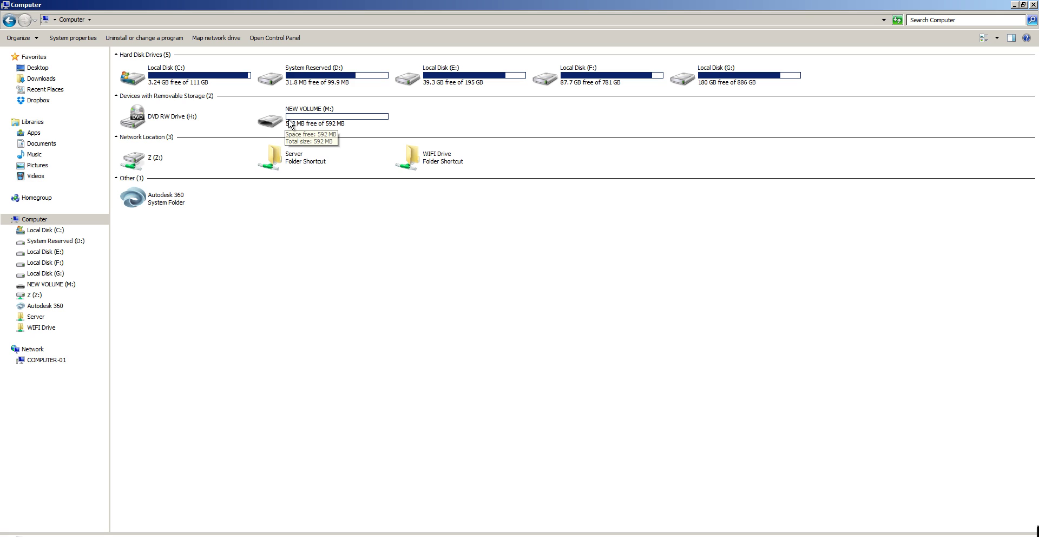
left_click(287, 123)
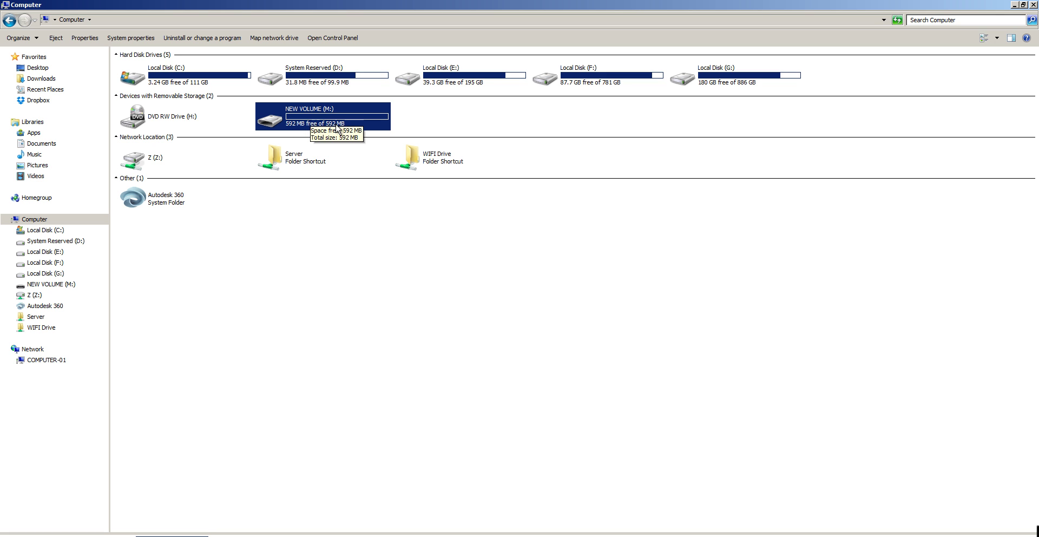
left_click(1032, 5)
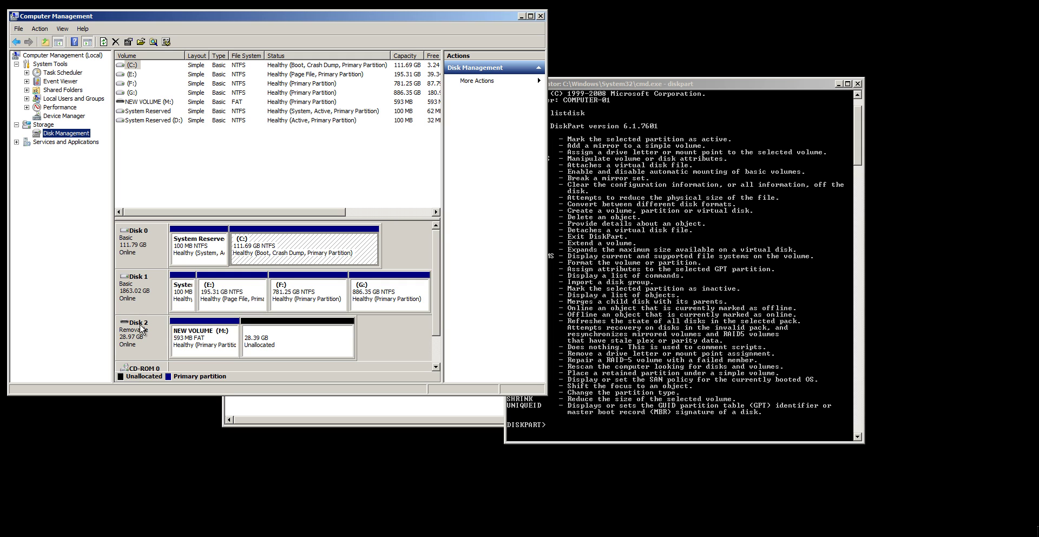
- In DiskPart, run 'select disk 2' and then 'clean' on the USB drive
left_click(318, 420)
left_click(609, 439)
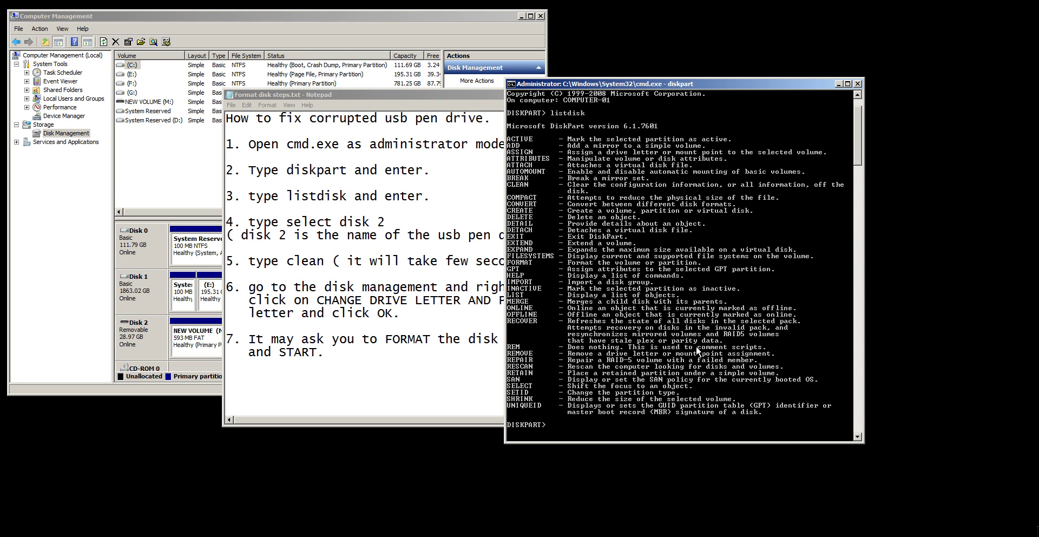
type("select disk 2")
key("Return")
type("cle")
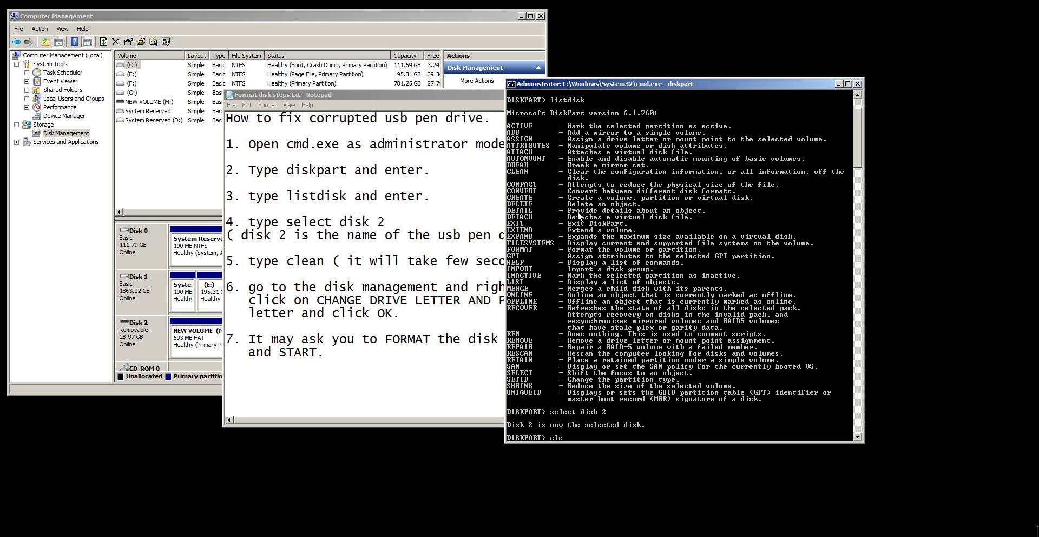
type("an")
key("Return")
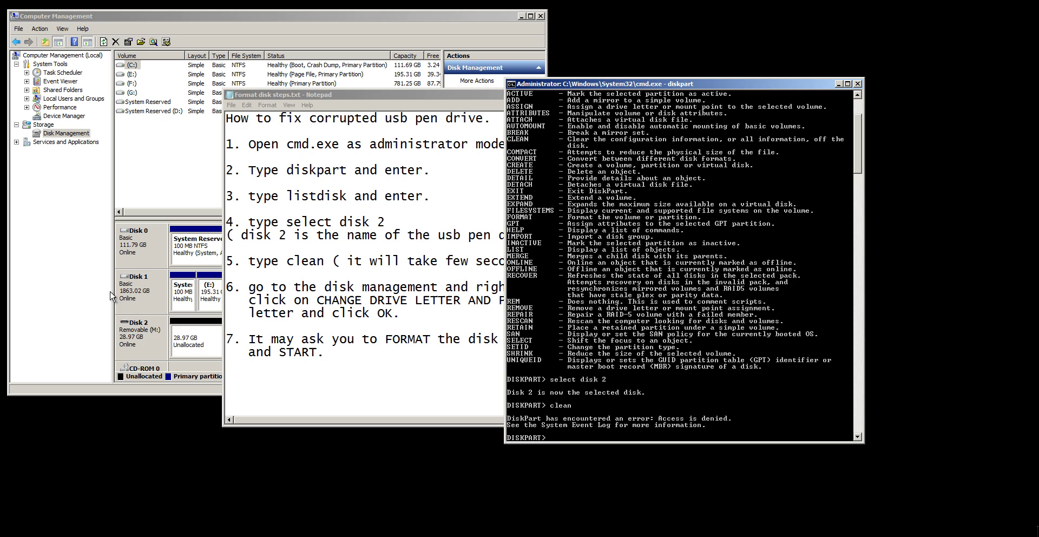
- Drag the Notepad notes aside and right-click Disk 2's 28.97 GB unallocated area
left_click(188, 343)
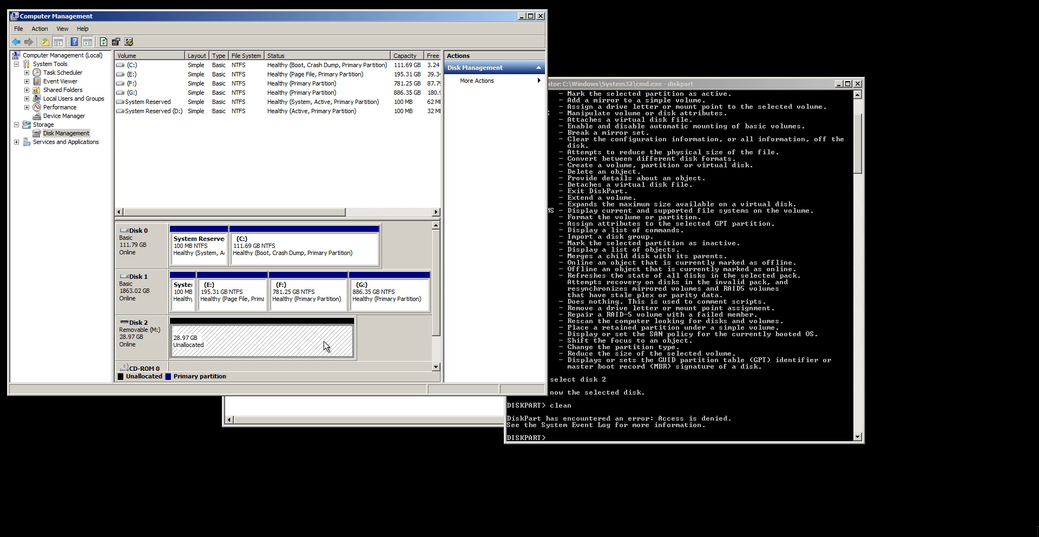
left_click(451, 405)
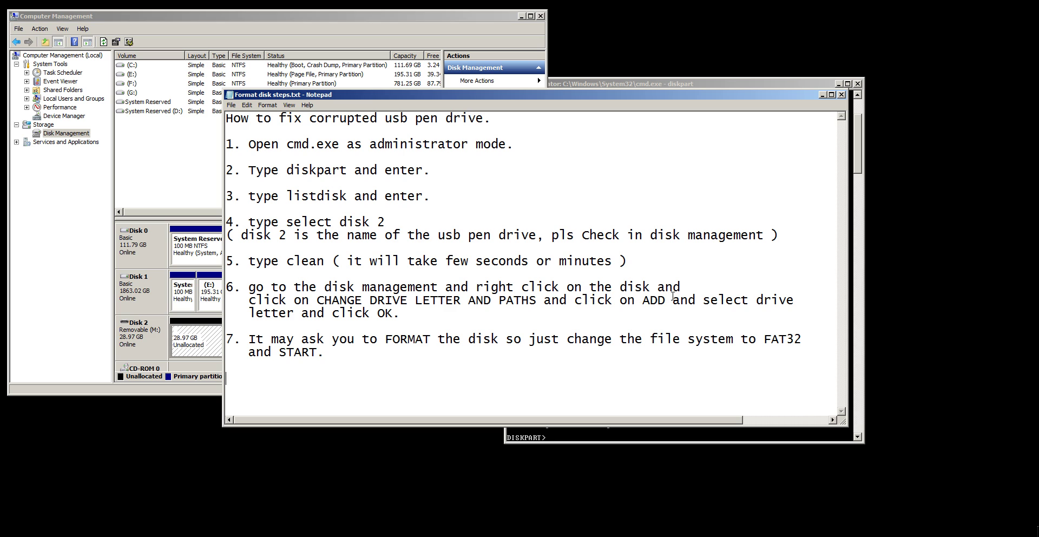
right_click(204, 340)
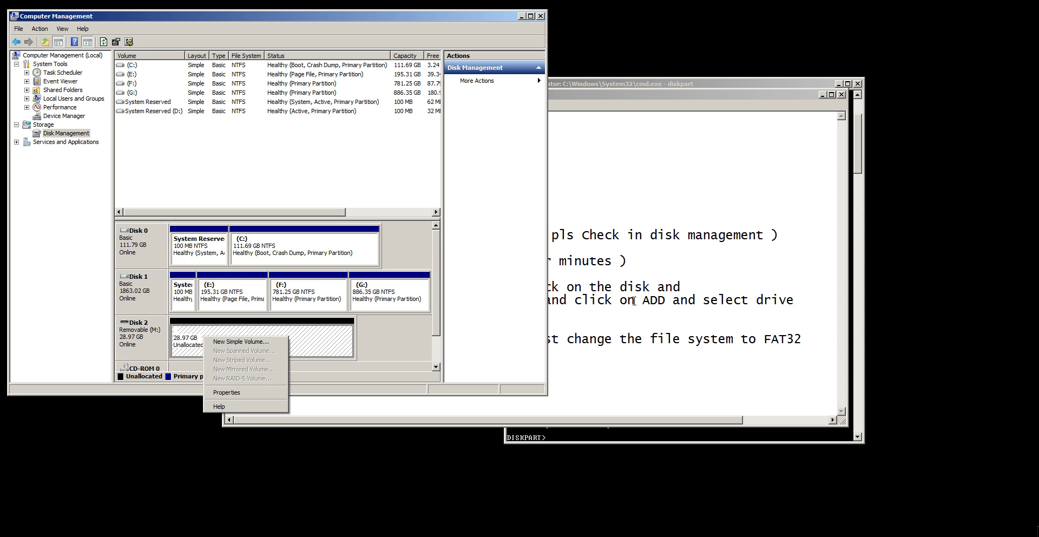
left_click(463, 299)
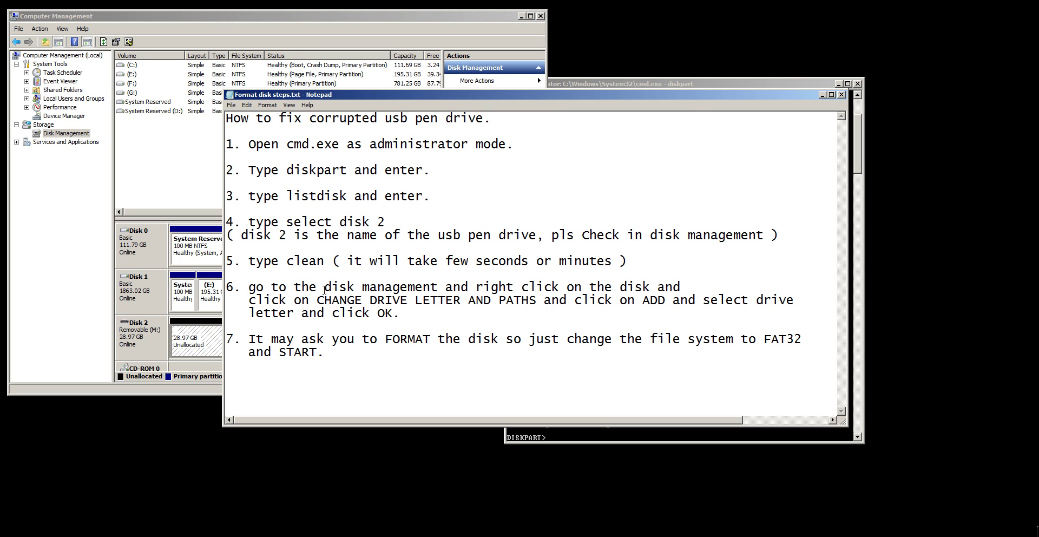
left_click_drag(472, 99, 696, 98)
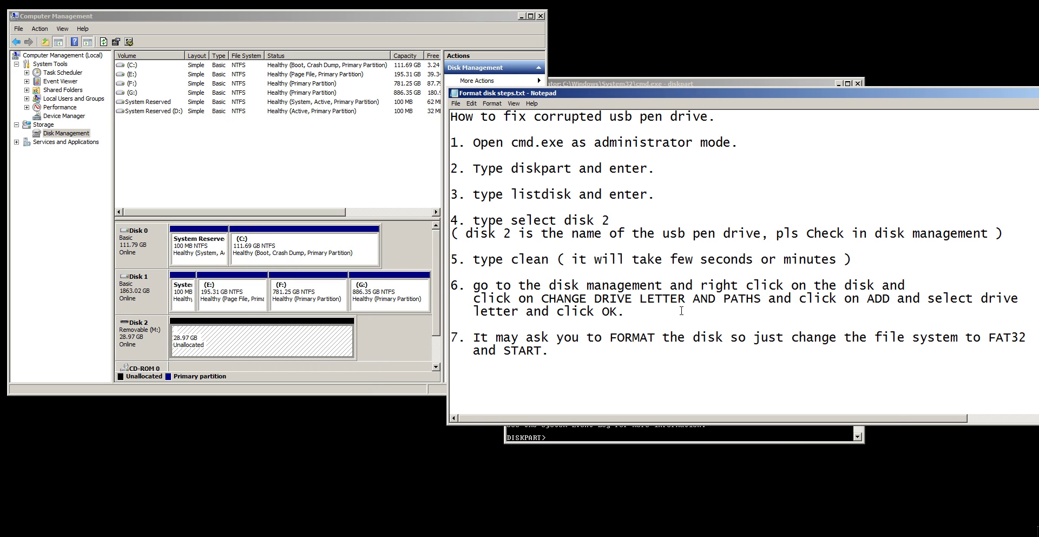
right_click(294, 347)
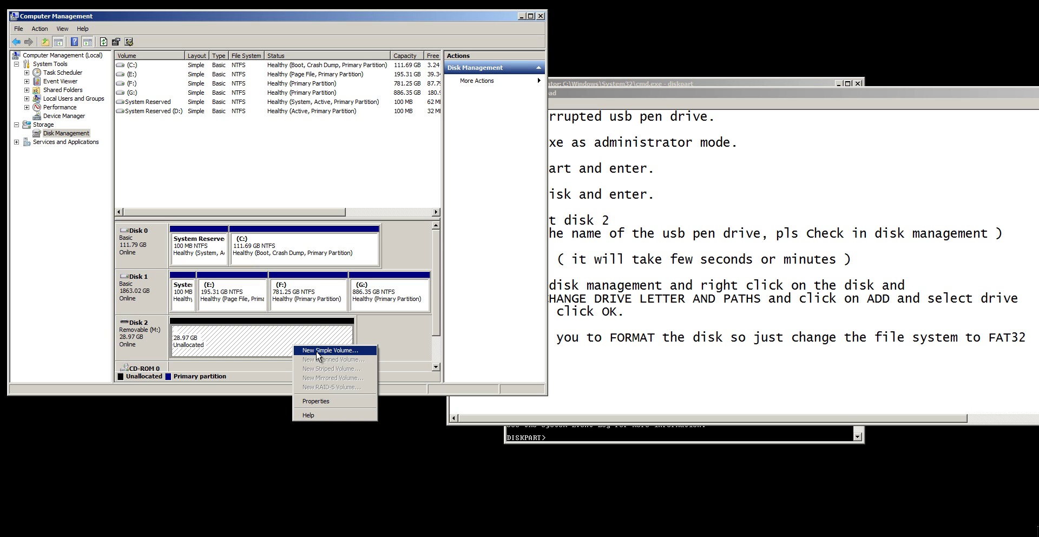
- Create a New Simple Volume at maximum size, default letter, FAT32 quick format; dismiss AutoPlay
left_click(318, 352)
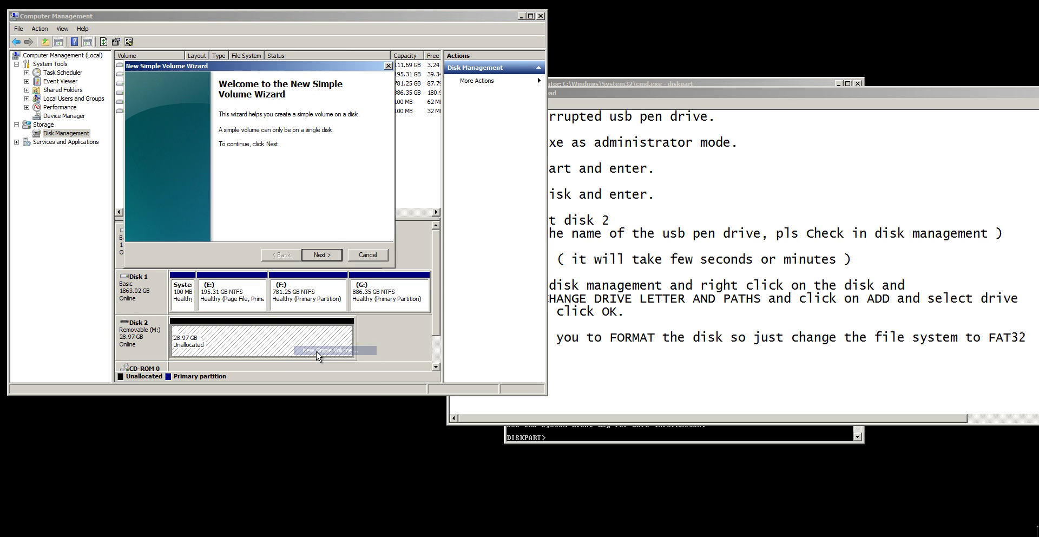
left_click(322, 254)
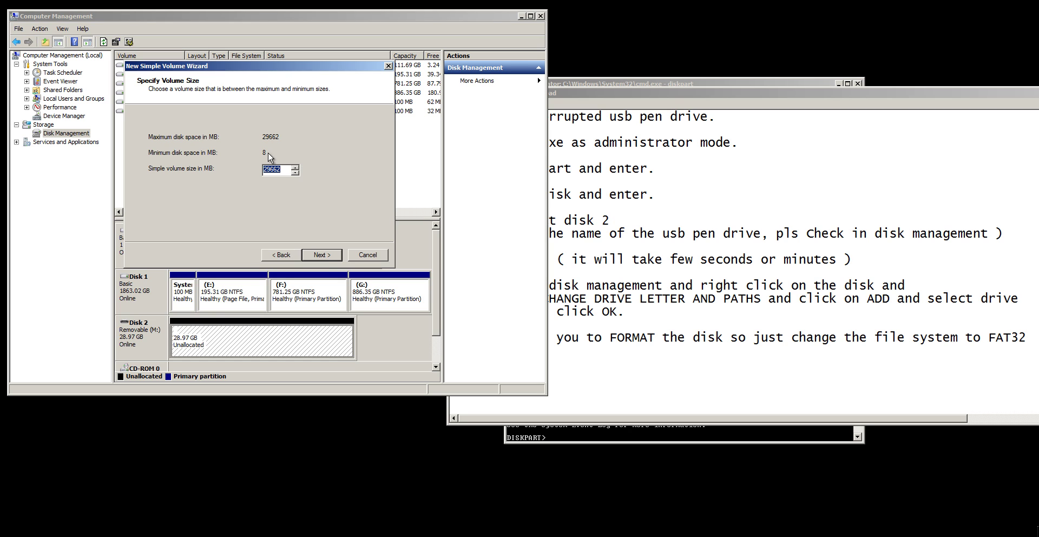
left_click(323, 256)
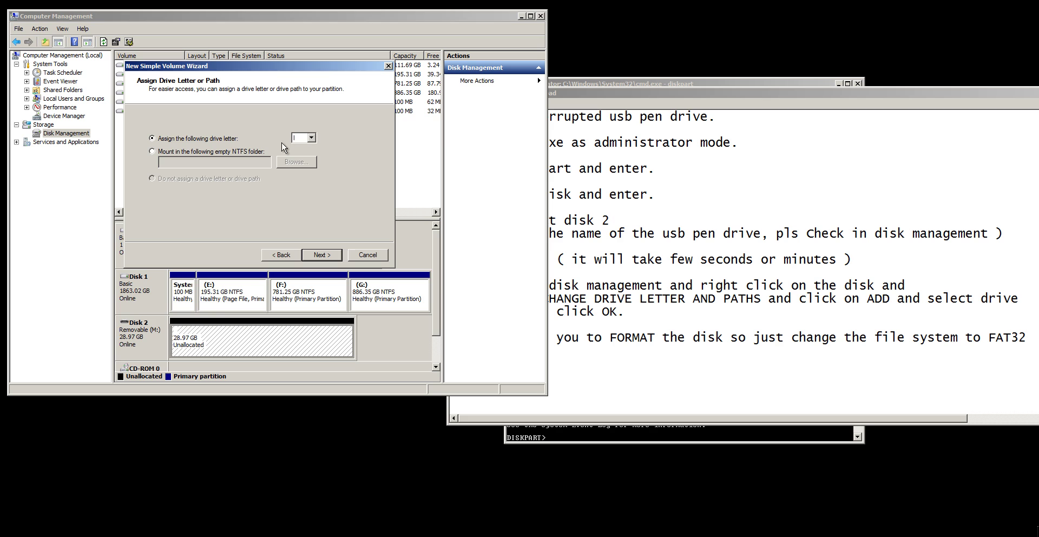
left_click(321, 256)
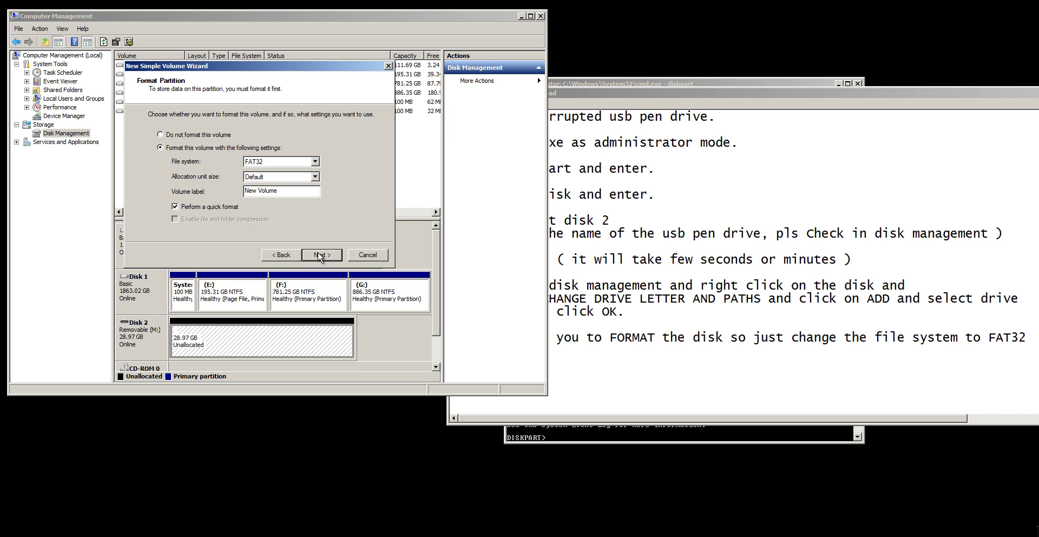
left_click(278, 163)
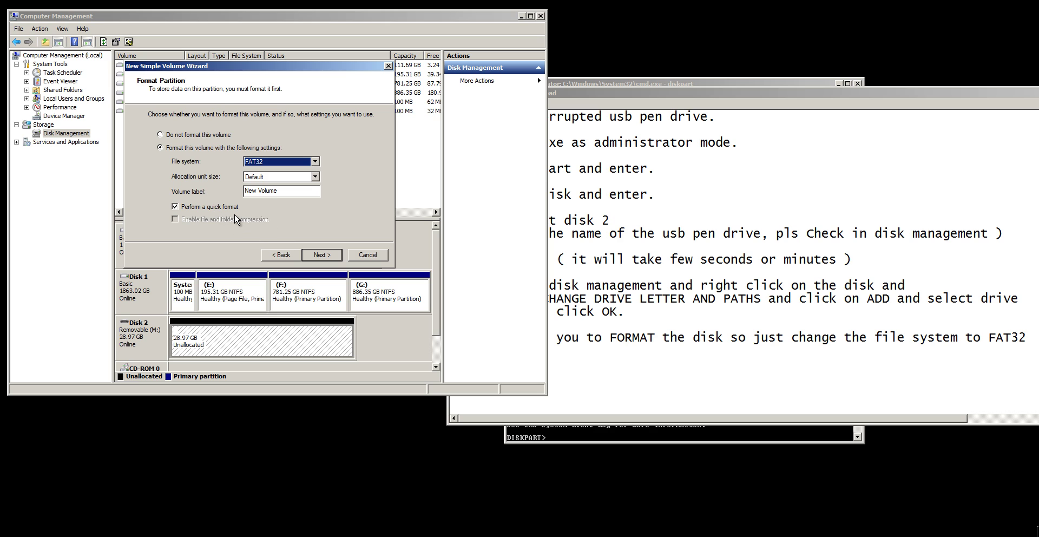
left_click(319, 256)
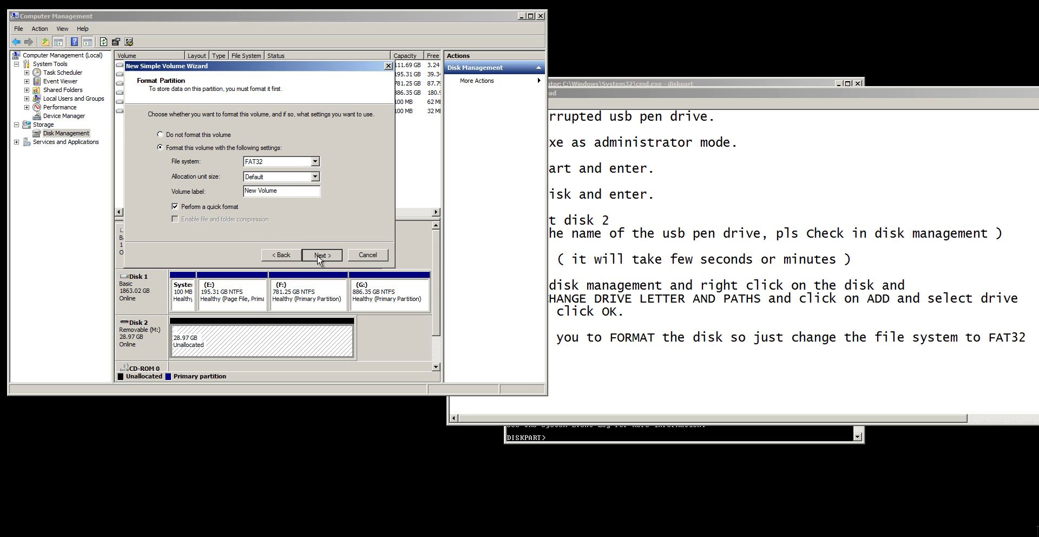
left_click(318, 257)
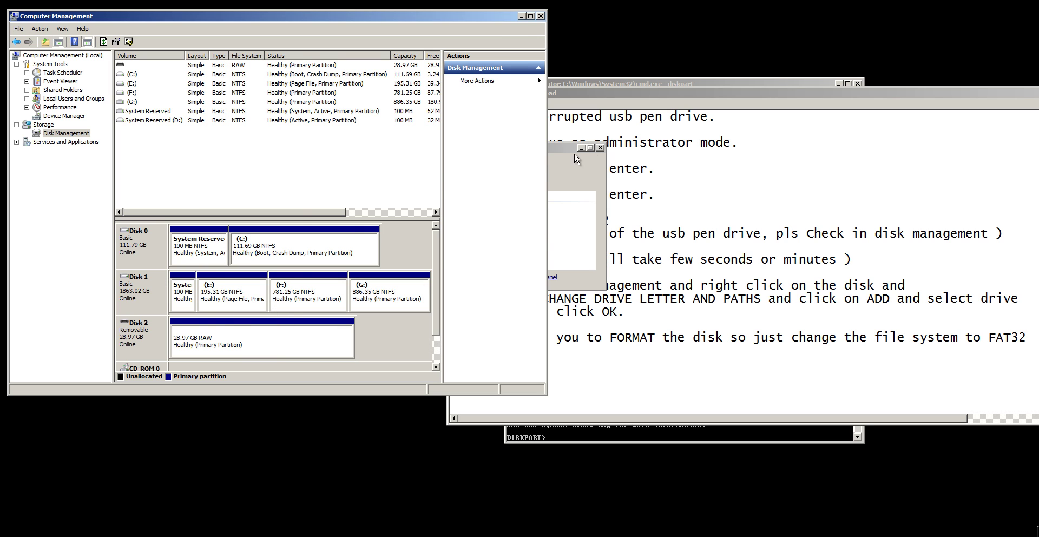
left_click(604, 137)
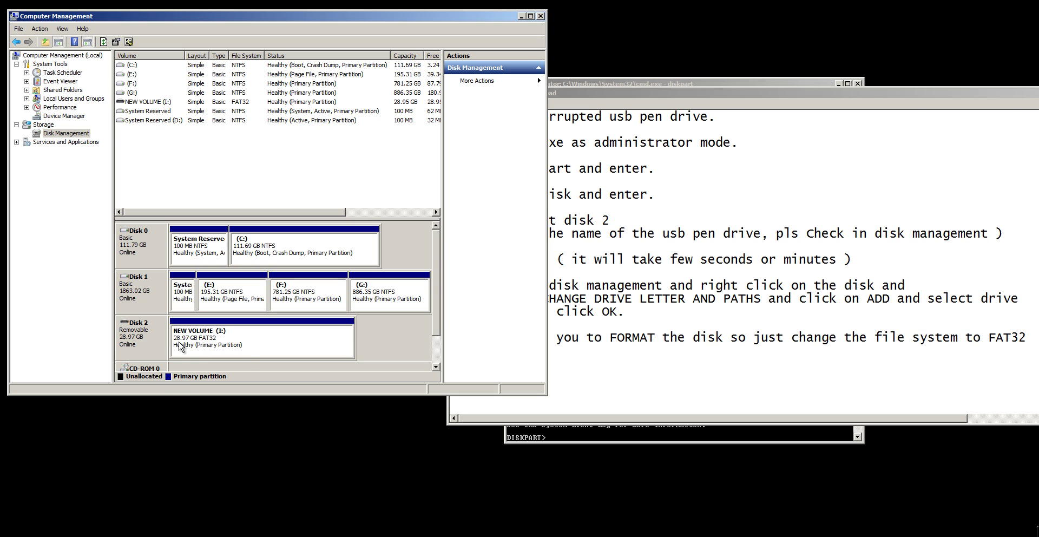
- Open NEW VOLUME (I:) in Explorer to confirm it's empty, then close it and show the notes
key("super+e")
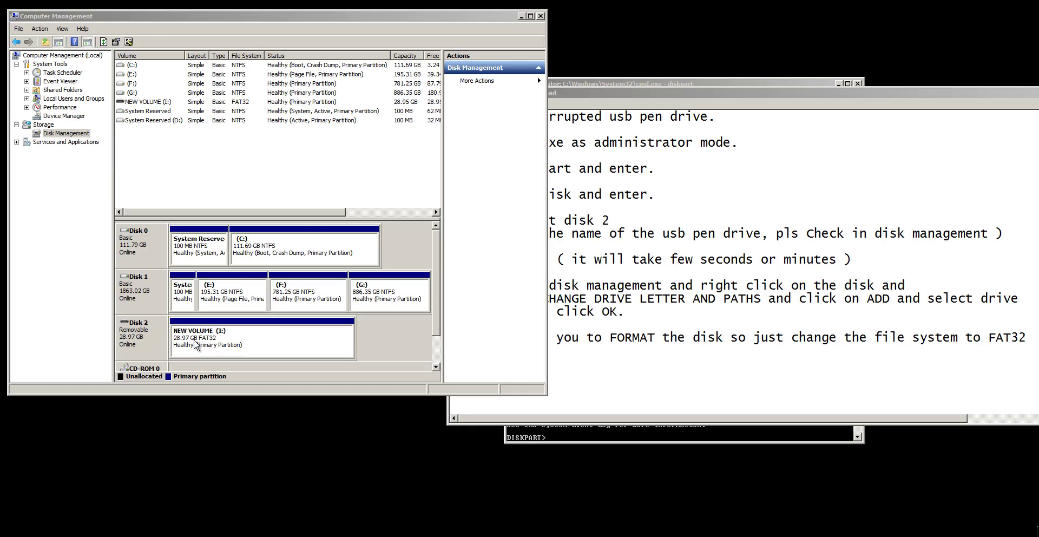
left_click(380, 127)
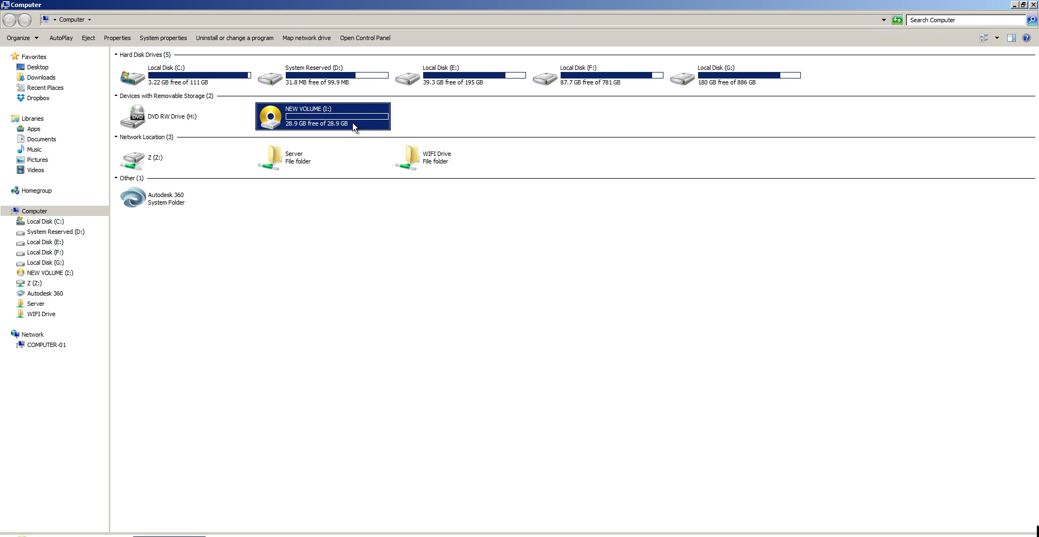
right_click(353, 122)
left_click(365, 130)
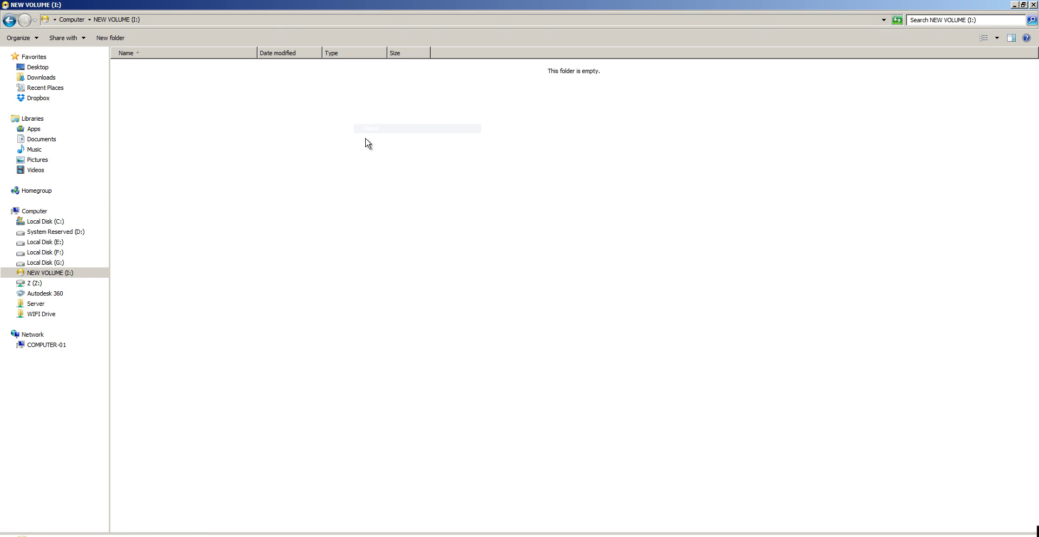
left_click(1033, 5)
left_click(716, 231)
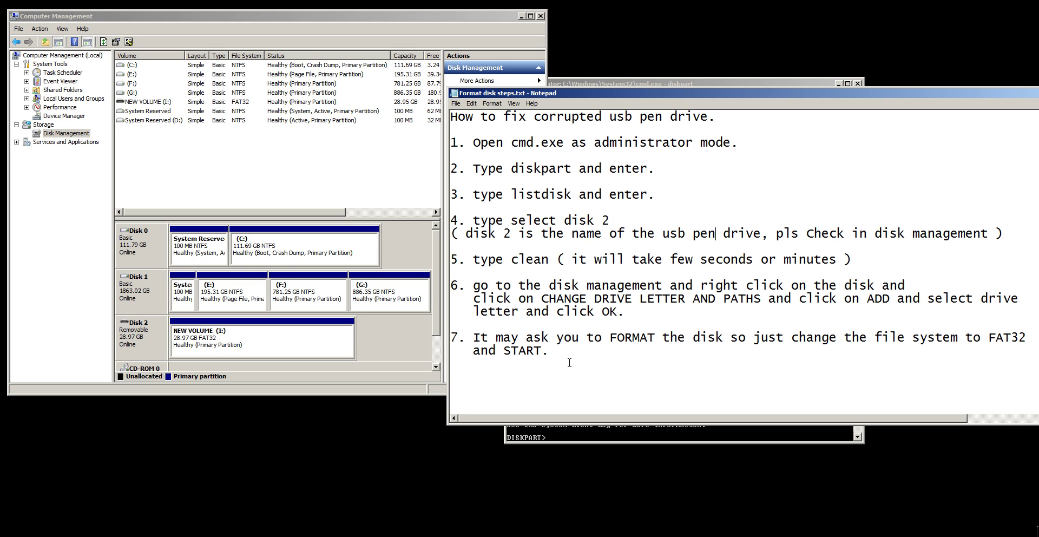
- Select steps 6–7 in the notes, then switch to Disk Management and the DiskPart window
left_click_drag(550, 351, 454, 281)
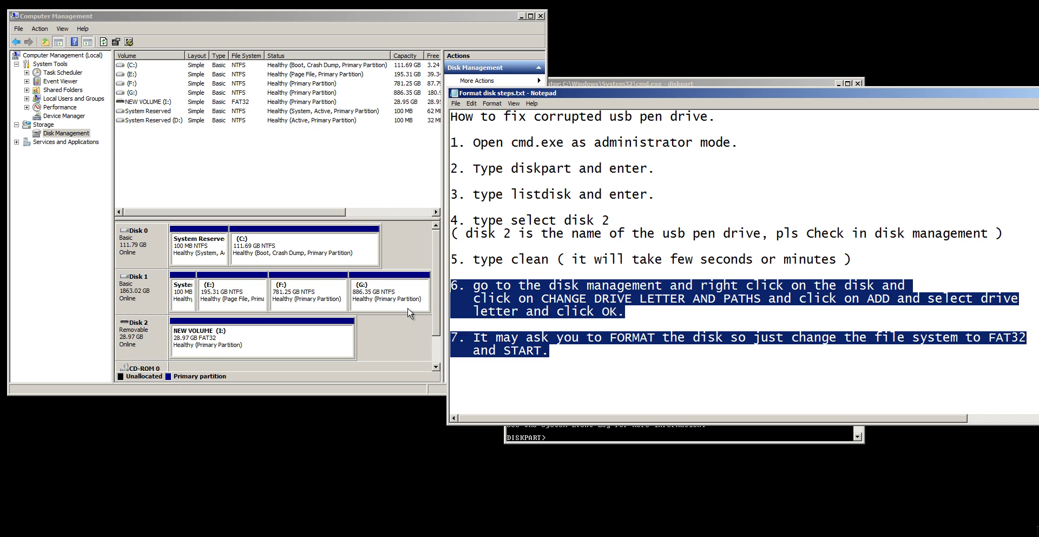
left_click(340, 347)
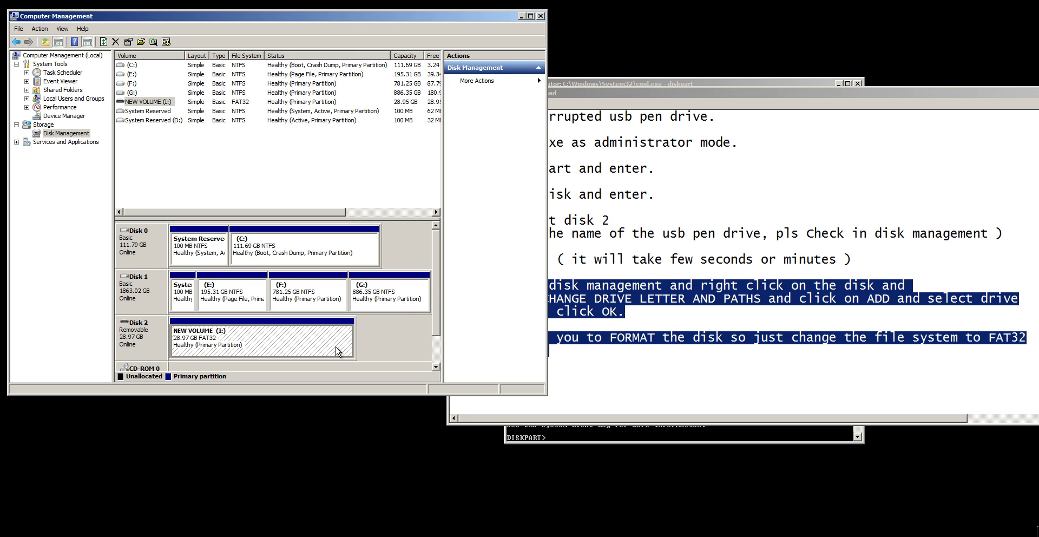
left_click(583, 439)
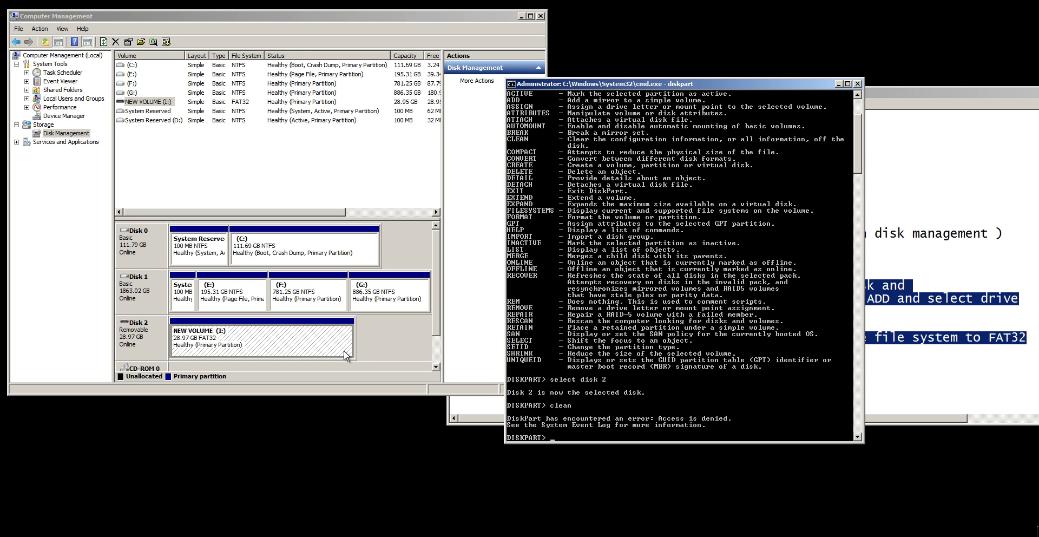